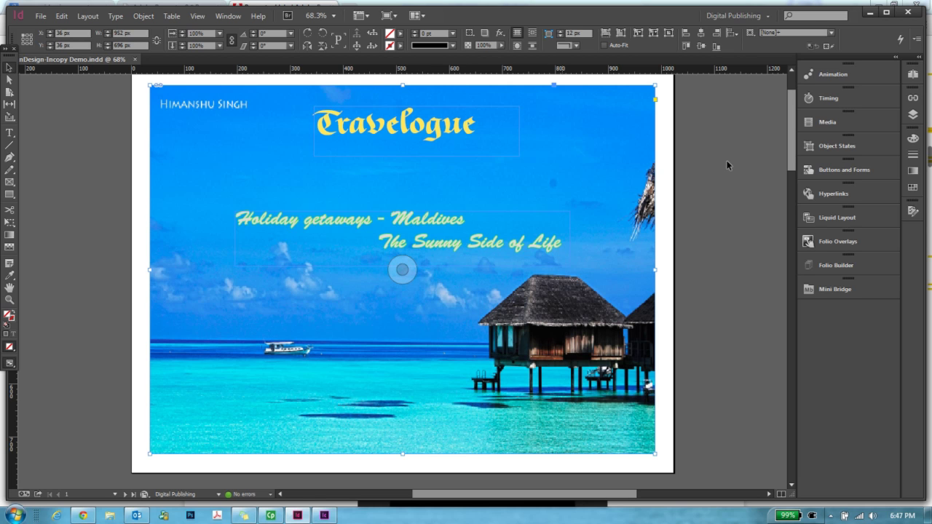
# Step: Scroll to page 2, select the Plan Your Stay text frame, and browse its InCopy Add to Assignment options
pyautogui.scroll(-3, 793, 149)
pyautogui.moveTo(793, 152); pyautogui.dragTo(773, 219)
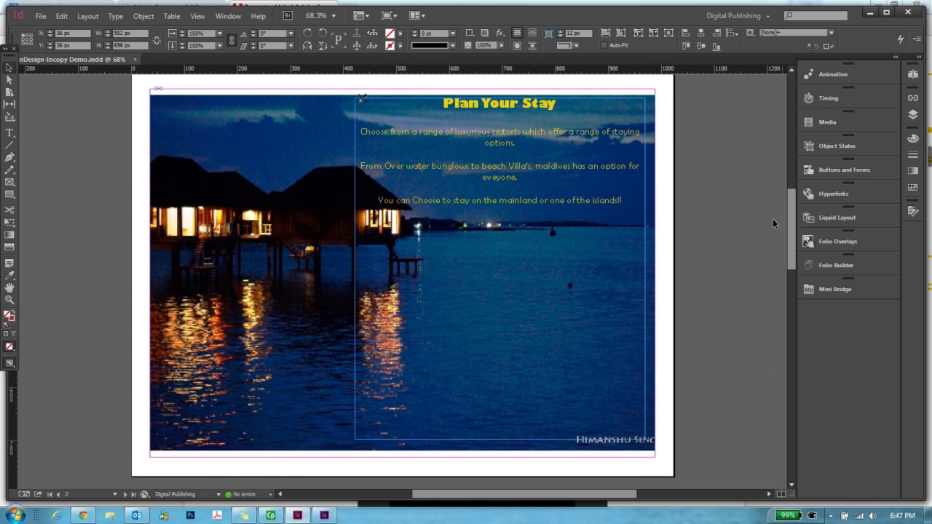
pyautogui.click(555, 228)
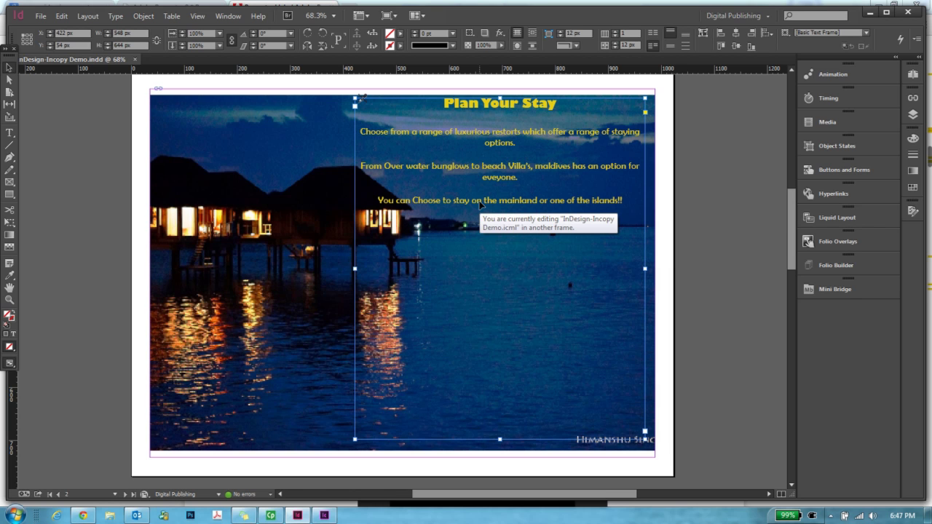
pyautogui.rightClick(519, 313)
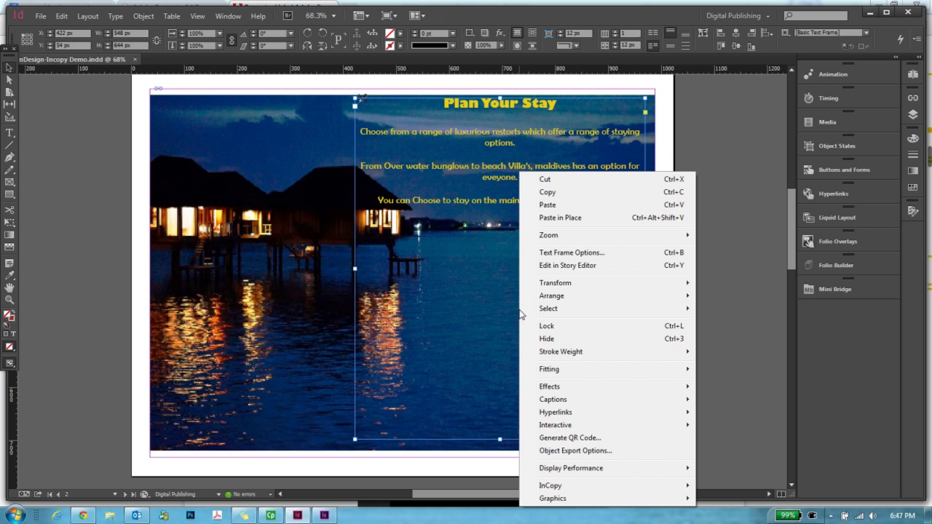
pyautogui.moveTo(561, 489)
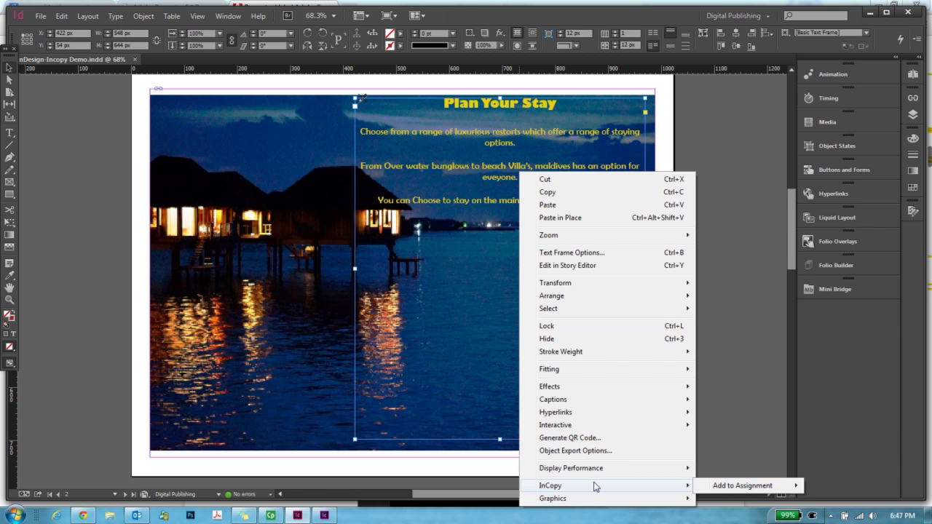
pyautogui.moveTo(734, 490)
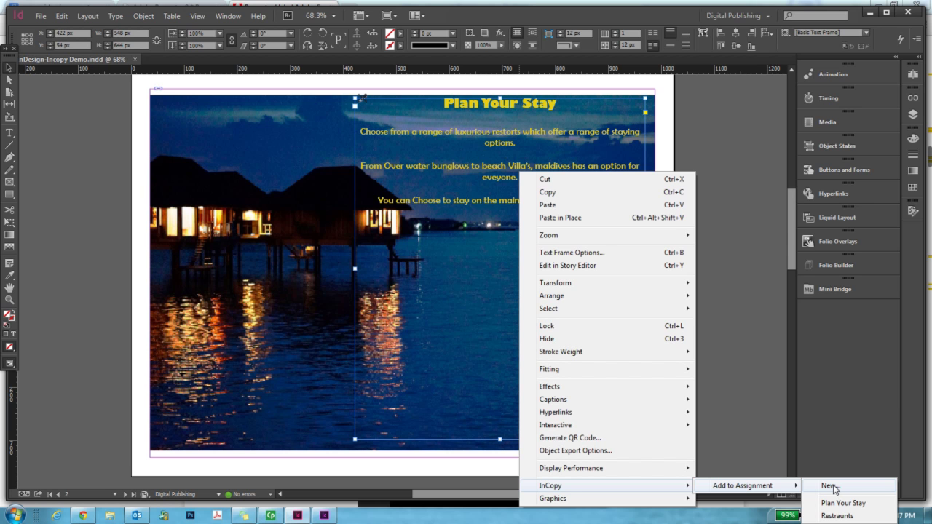
pyautogui.click(277, 272)
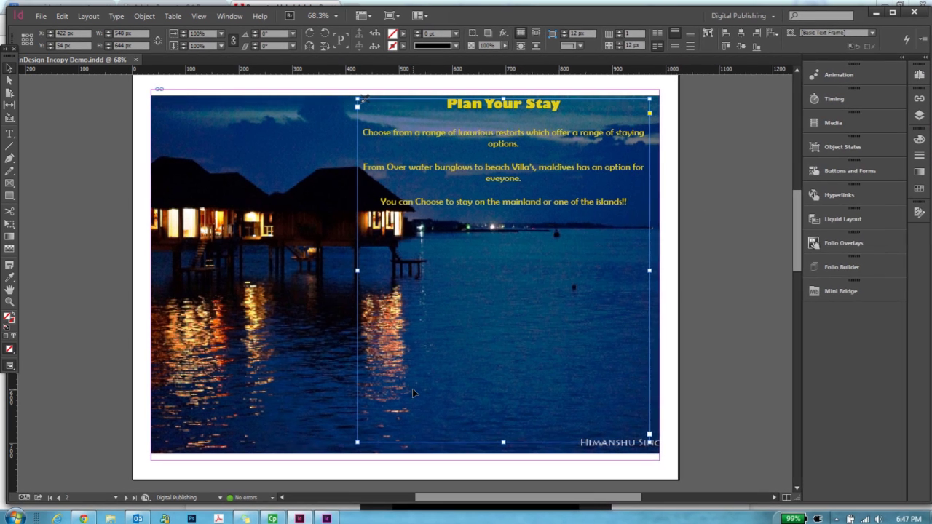
pyautogui.click(327, 519)
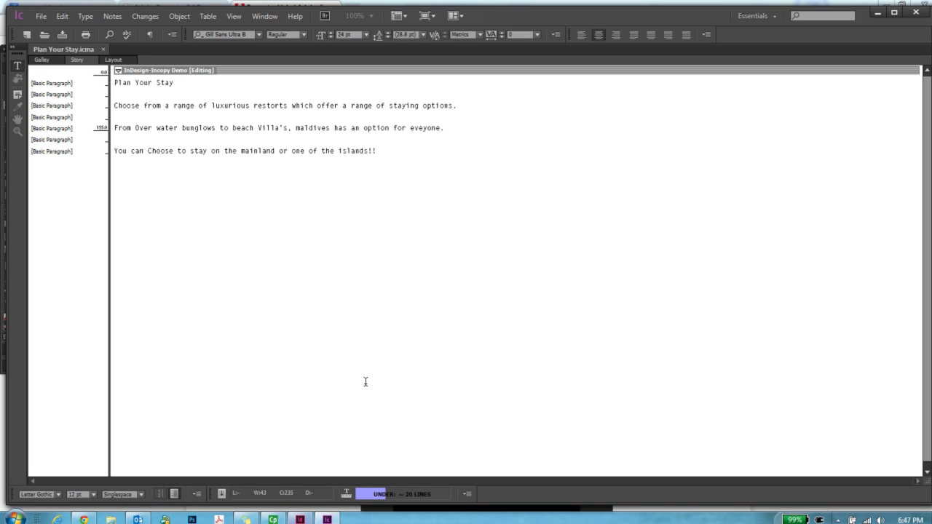
pyautogui.click(299, 519)
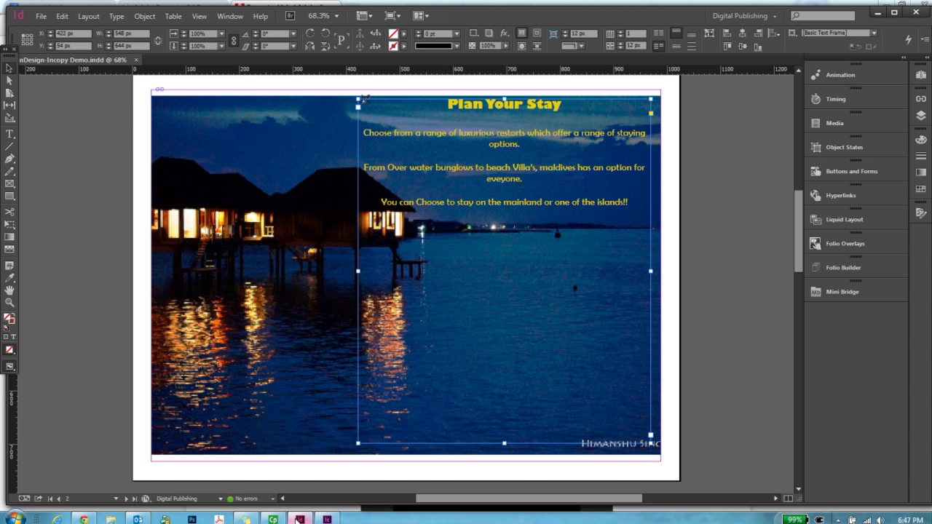
pyautogui.click(327, 519)
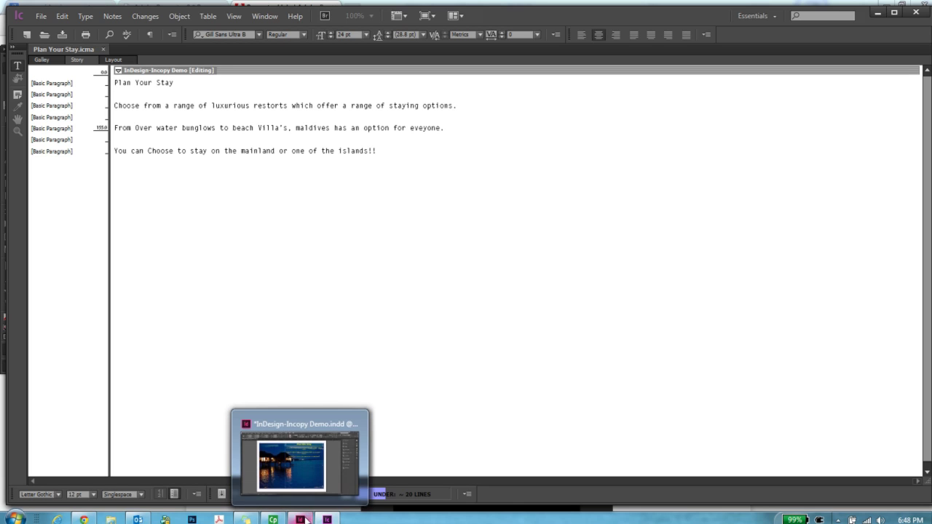
pyautogui.click(304, 519)
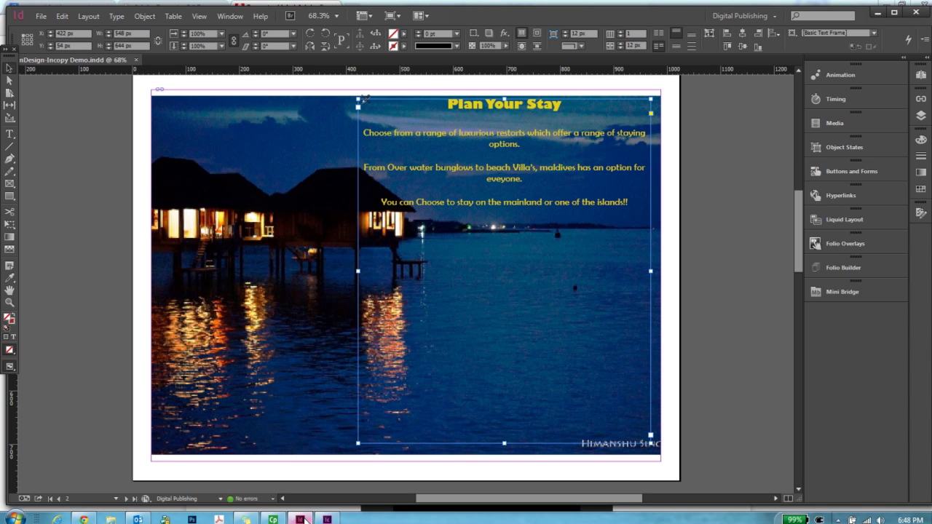
pyautogui.moveTo(464, 356)
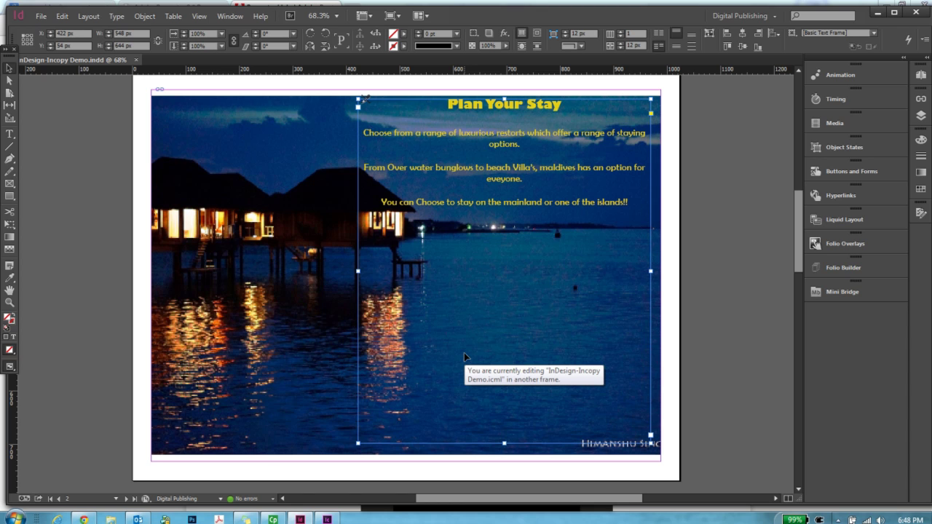
# Step: Add a new paragraph 'You can also choose to stay on an Island' after the story's last line
pyautogui.click(329, 518)
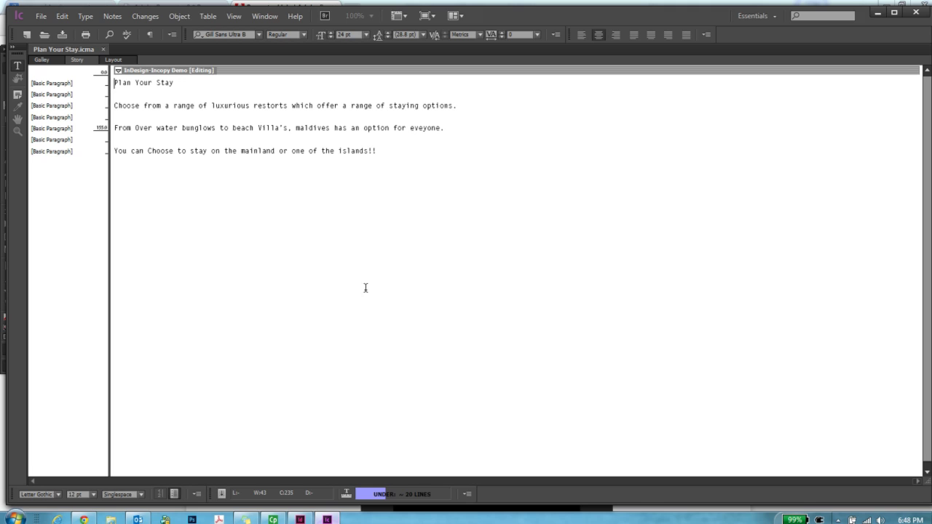
pyautogui.click(403, 150)
pyautogui.press('Return')
pyautogui.press('Return')
pyautogui.write('Y')
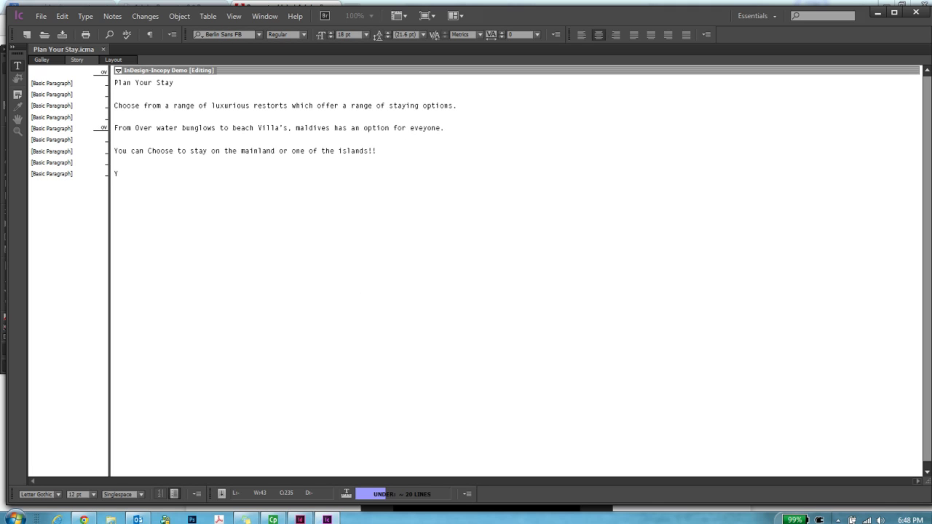
pyautogui.write('ou can also choose to stay o')
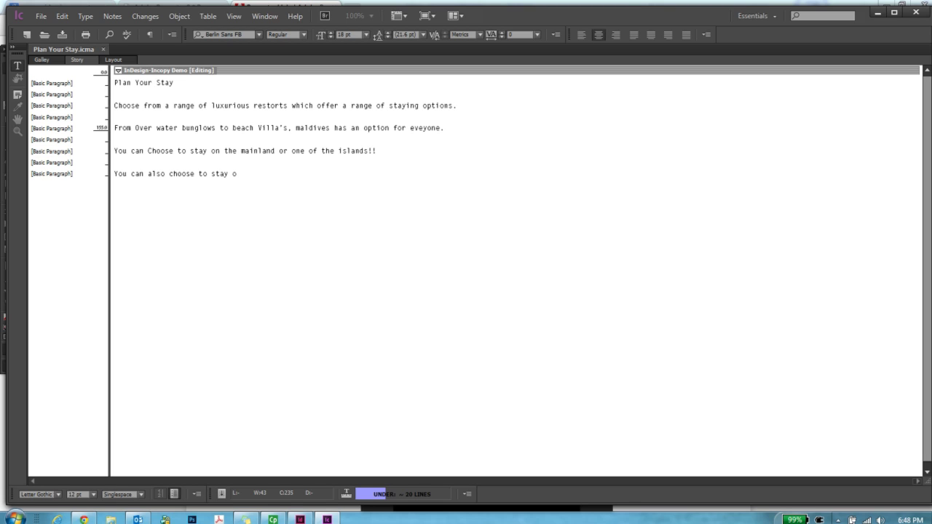
pyautogui.write('n an Island!!!!!')
# Step: Check in the edited Plan Your Stay story, accepting the warning, and return to InDesign
pyautogui.click(40, 17)
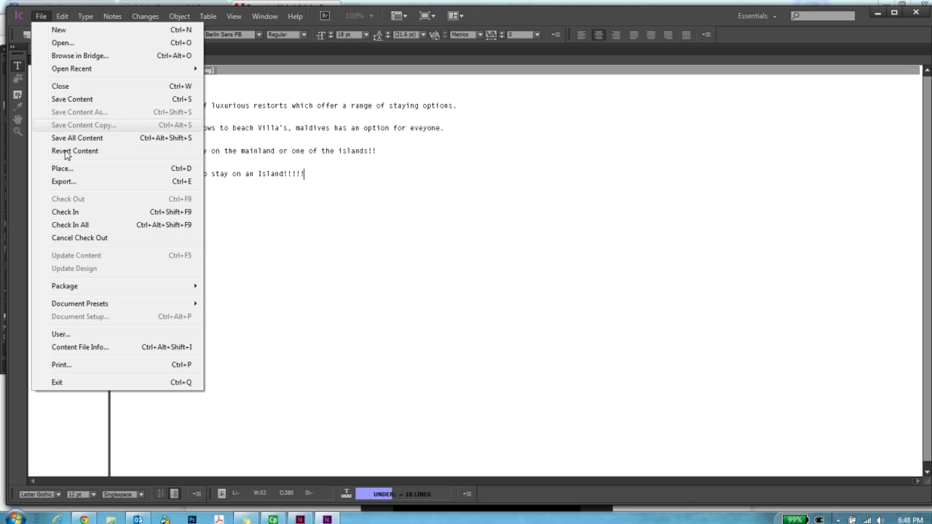
pyautogui.click(77, 212)
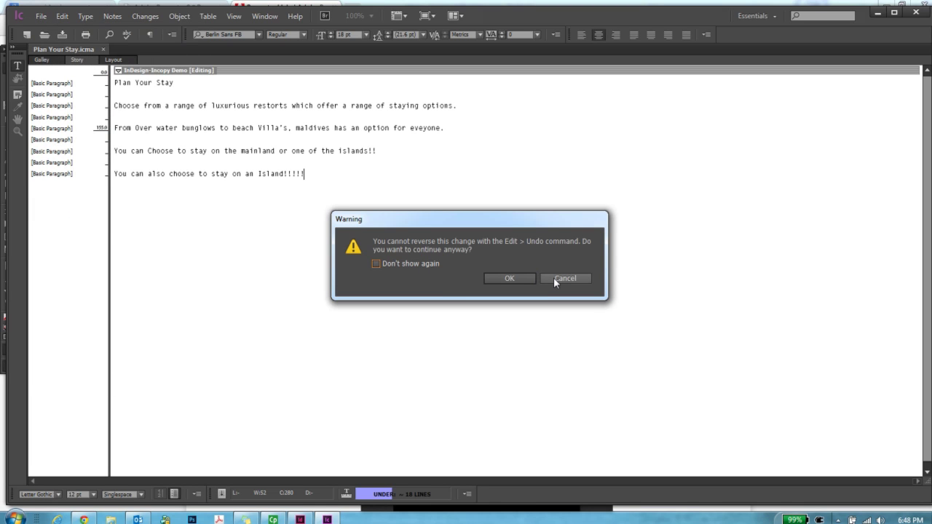
pyautogui.click(509, 278)
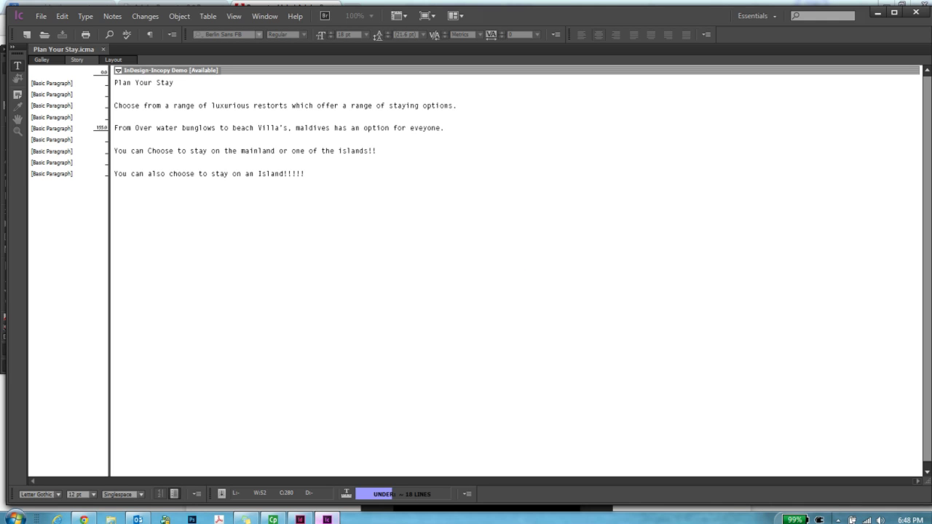
pyautogui.click(298, 519)
# Step: Use InCopy > Update Content on the Plan Your Stay frame to show the Island line
pyautogui.rightClick(551, 335)
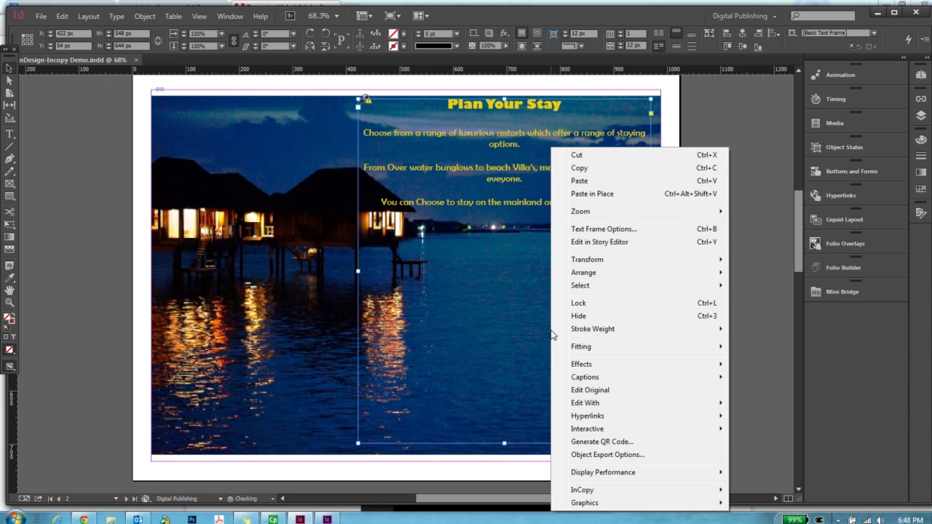
pyautogui.moveTo(594, 492)
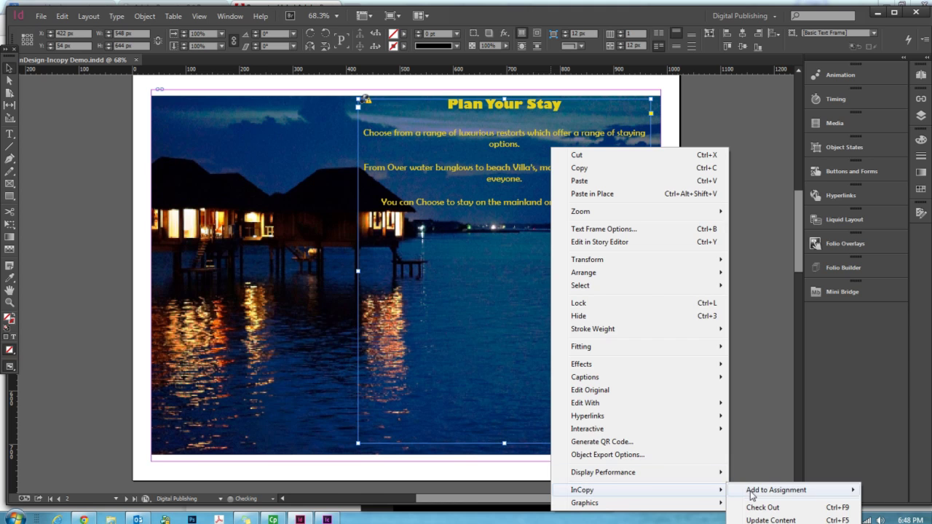
pyautogui.click(756, 518)
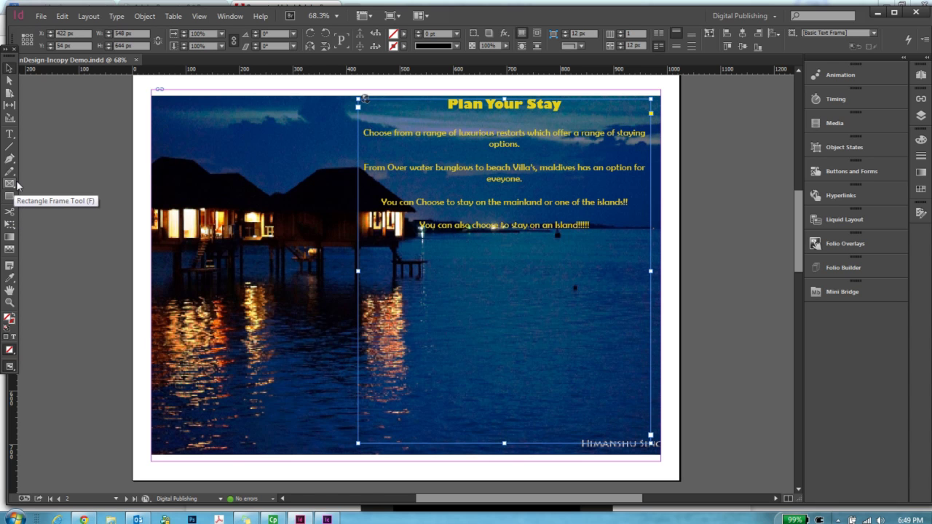
# Step: Draw a new text frame over the sky in the beach photo and leave it selected
pyautogui.moveTo(798, 183); pyautogui.dragTo(806, 293)
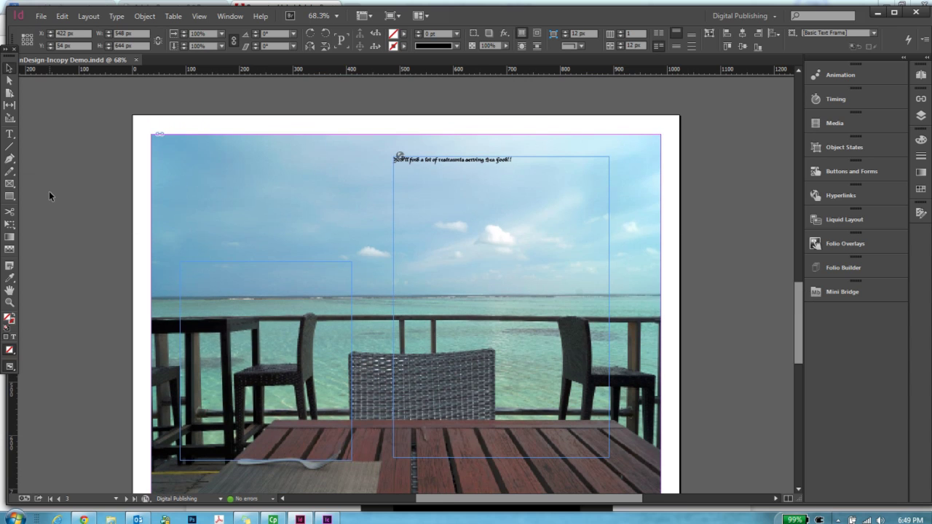
pyautogui.click(10, 134)
pyautogui.moveTo(215, 177); pyautogui.dragTo(377, 259)
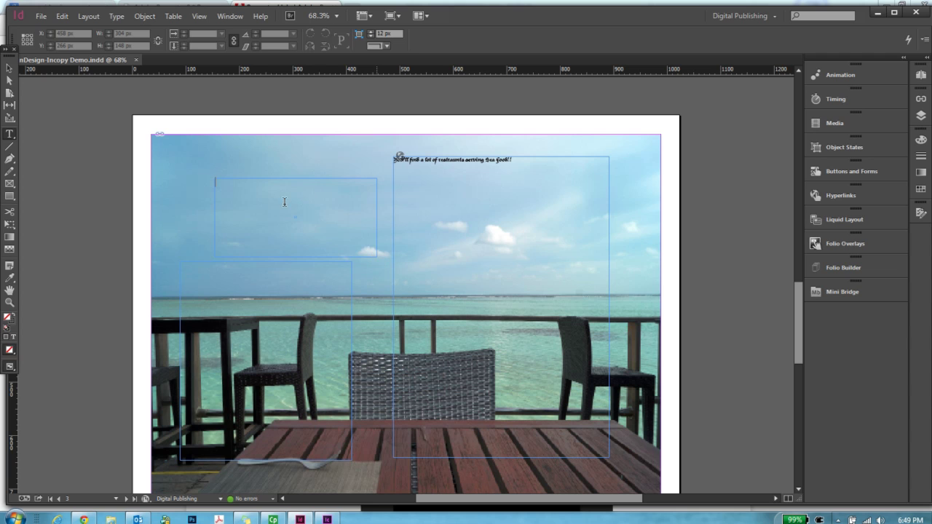
pyautogui.press('Escape')
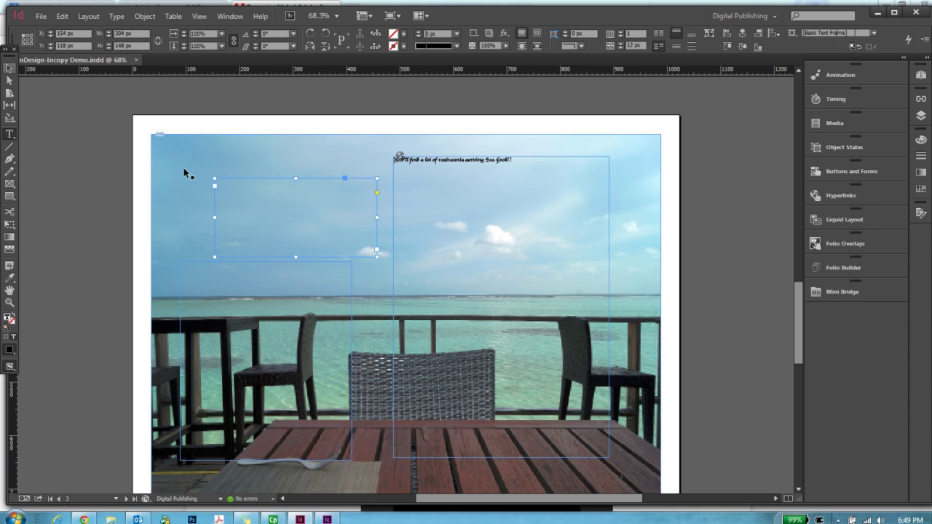
# Step: Start a new InCopy assignment for the new text frame
pyautogui.rightClick(308, 213)
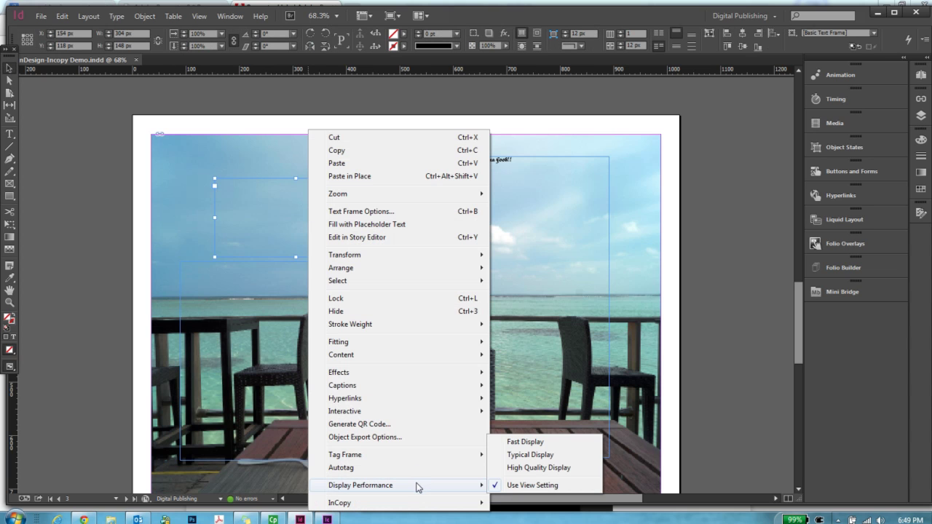
pyautogui.moveTo(413, 500)
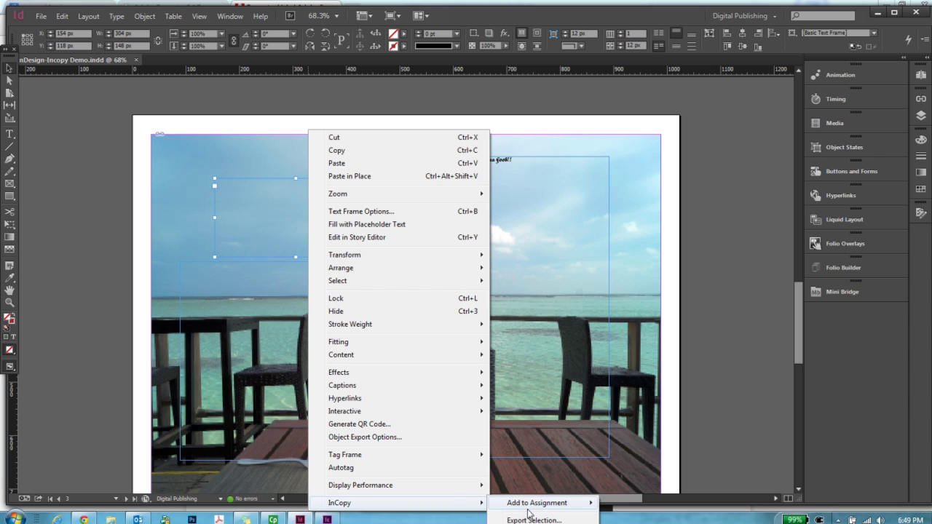
pyautogui.moveTo(536, 505)
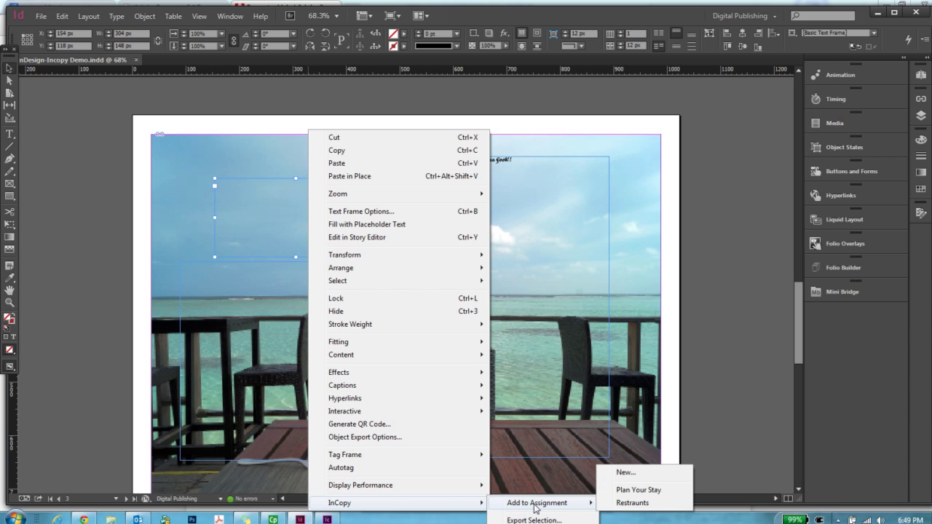
pyautogui.click(652, 471)
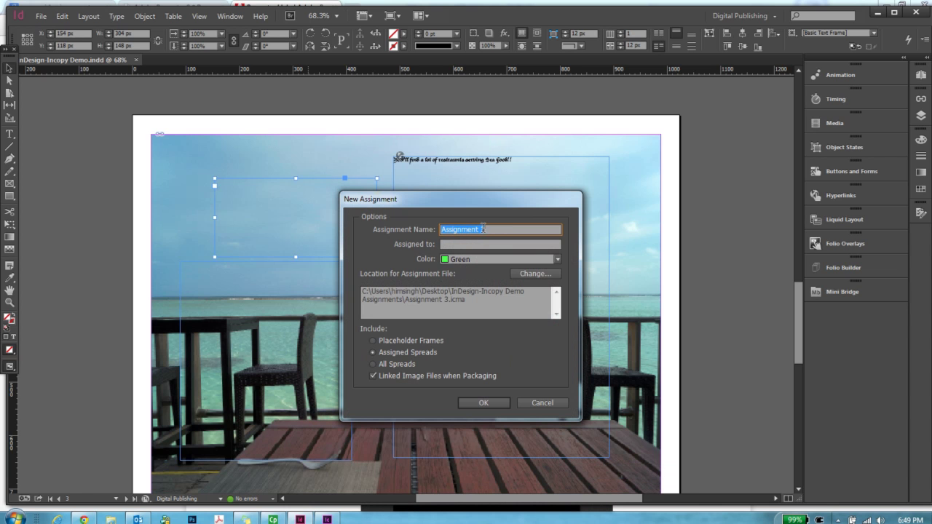
# Step: Name the assignment 'Maldives Ocean Dining', create it, and save the document
pyautogui.write('Maldive')
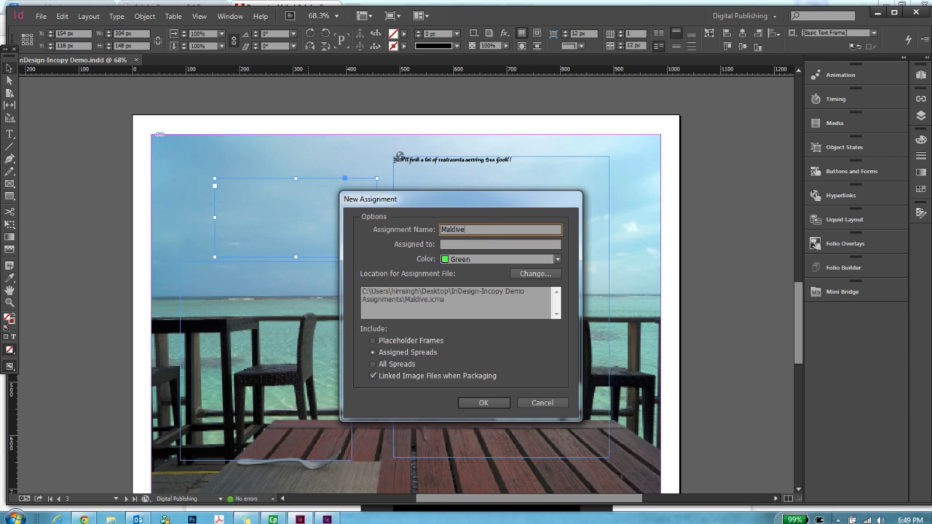
pyautogui.write('s Ocean Restraunt')
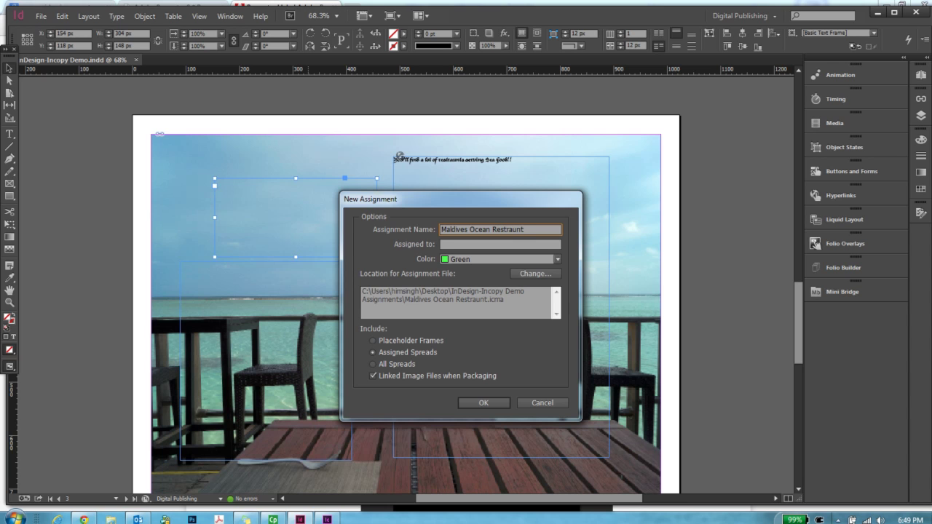
pyautogui.press('BackSpace')
pyautogui.press('BackSpace')
pyautogui.press('BackSpace')
pyautogui.press('BackSpace')
pyautogui.press('BackSpace')
pyautogui.press('BackSpace')
pyautogui.press('BackSpace')
pyautogui.press('BackSpace')
pyautogui.press('BackSpace')
pyautogui.write('Dining')
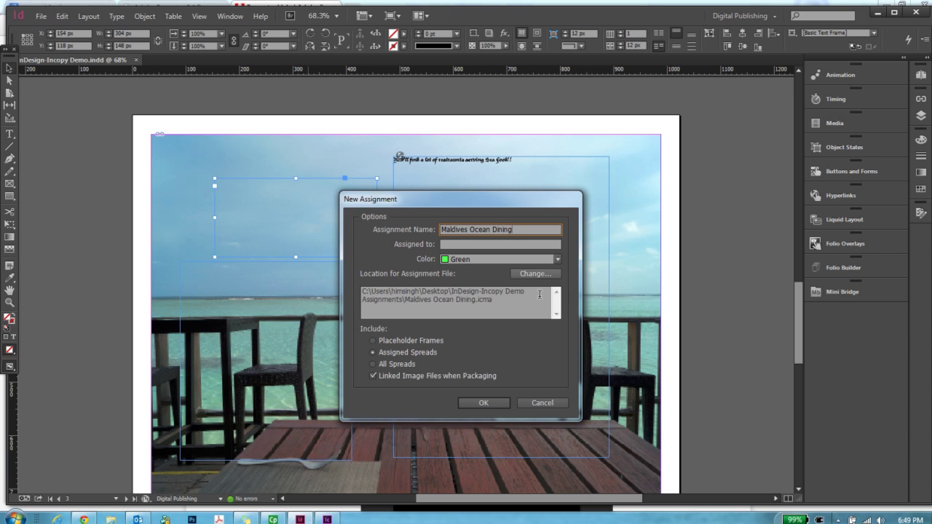
pyautogui.click(484, 403)
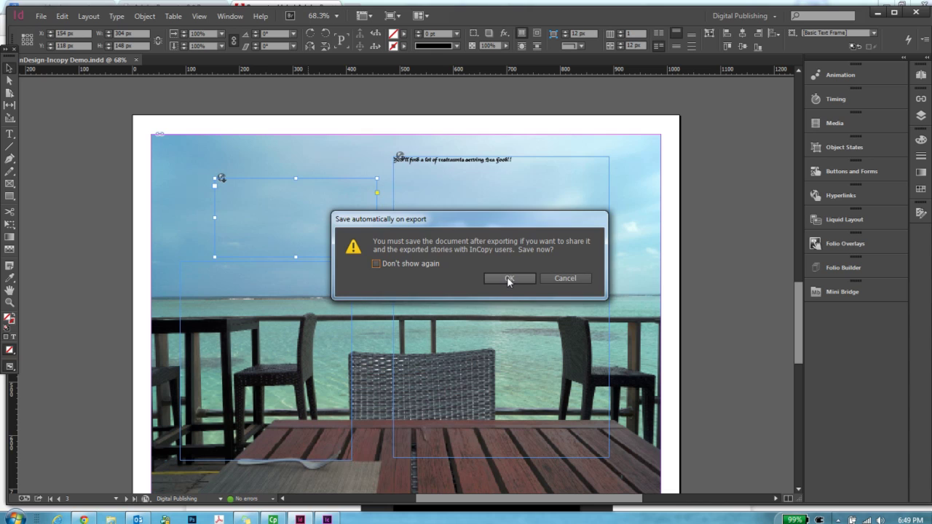
pyautogui.click(509, 279)
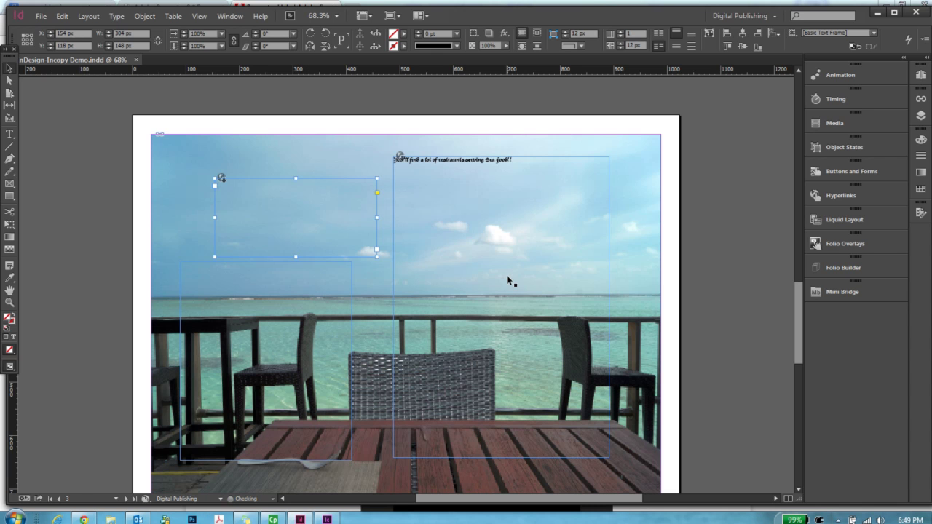
# Step: Search Start for 'maldives ocean dining', open the .icma file, and bring InCopy forward
pyautogui.click(14, 518)
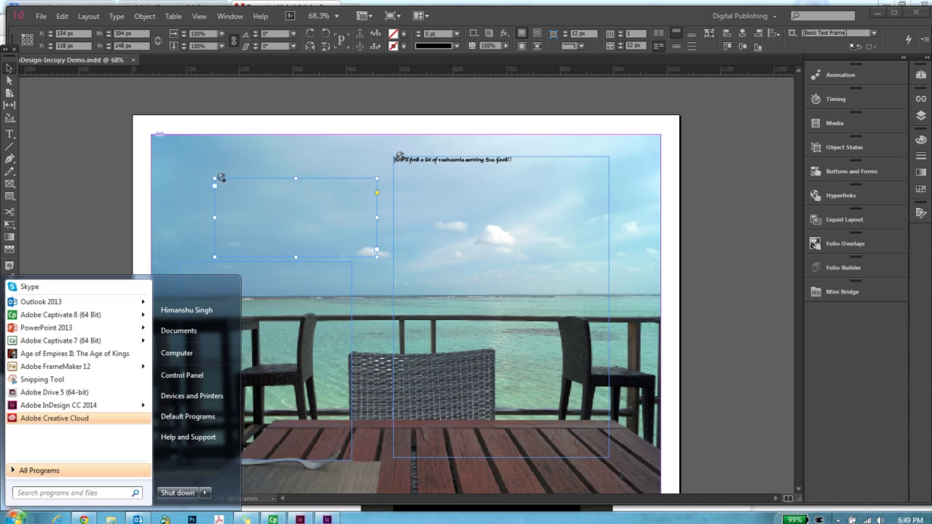
pyautogui.write('maldives')
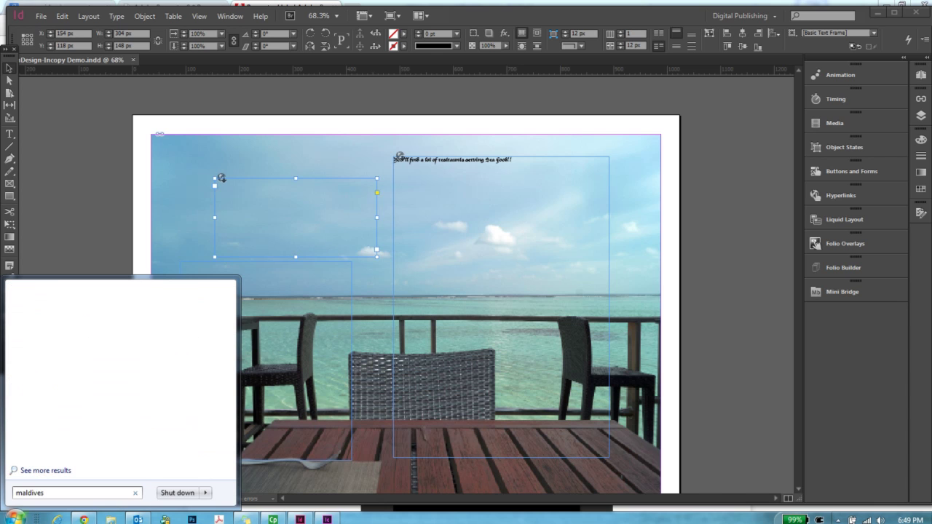
pyautogui.write(' ocean dining')
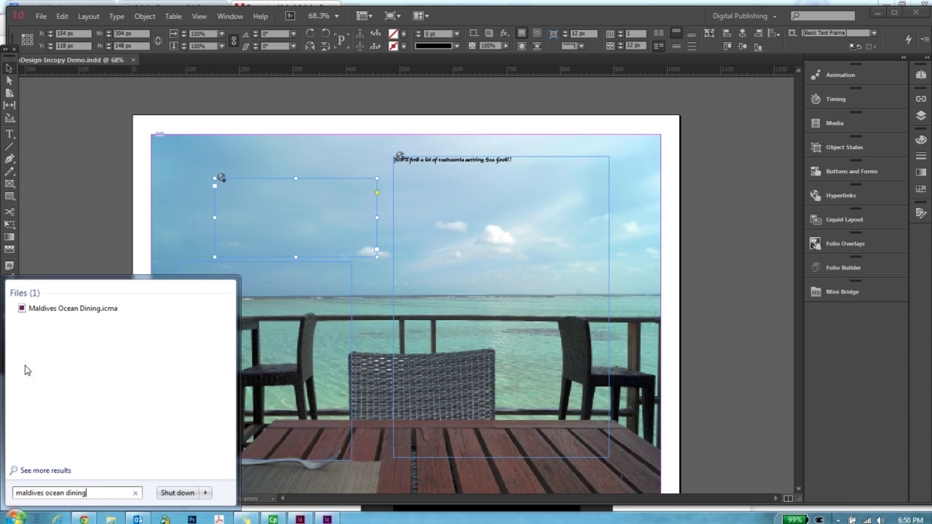
pyautogui.click(77, 309)
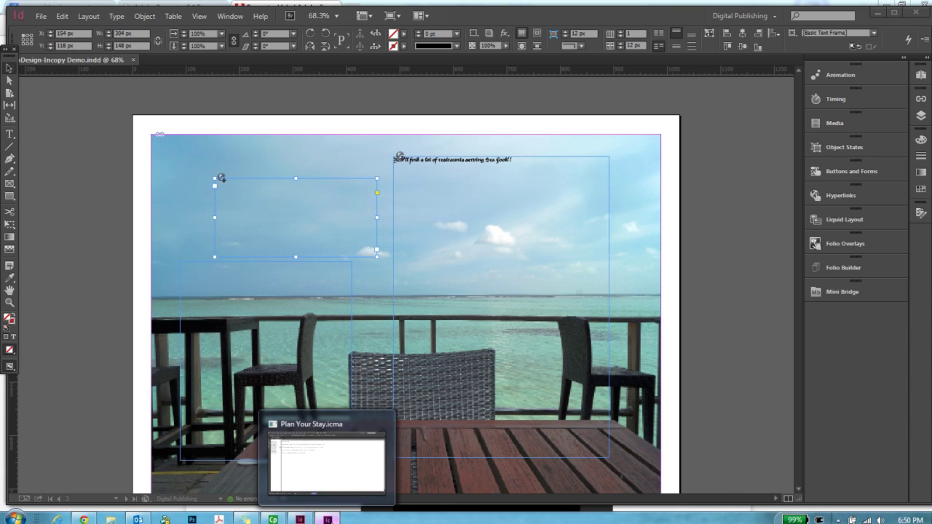
pyautogui.click(327, 520)
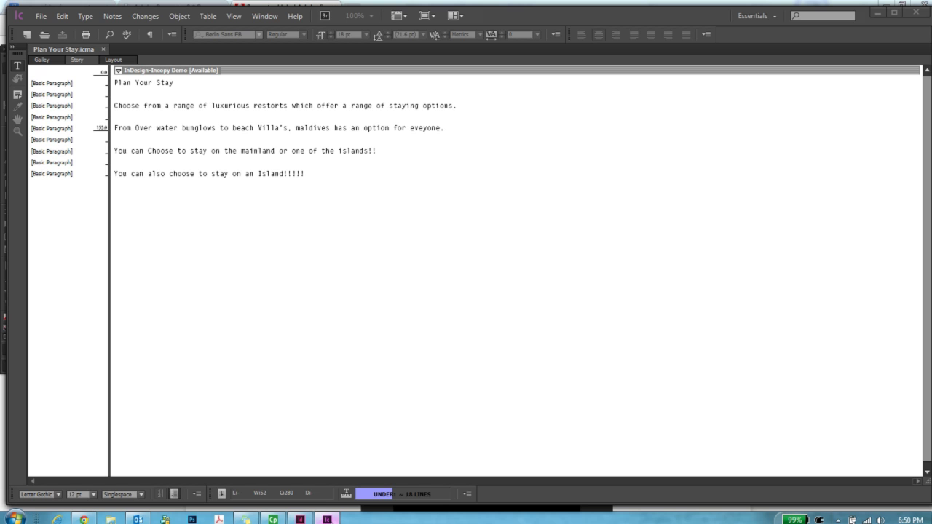
pyautogui.click(328, 519)
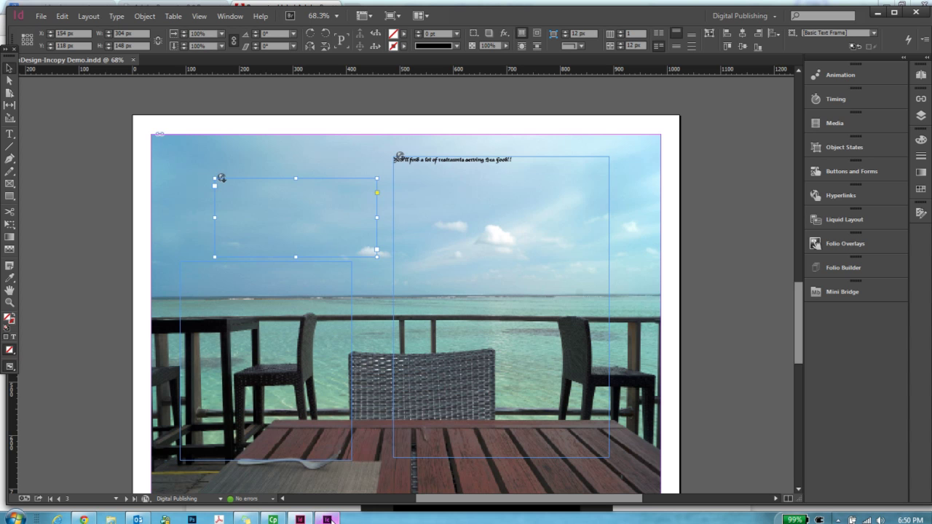
pyautogui.click(327, 519)
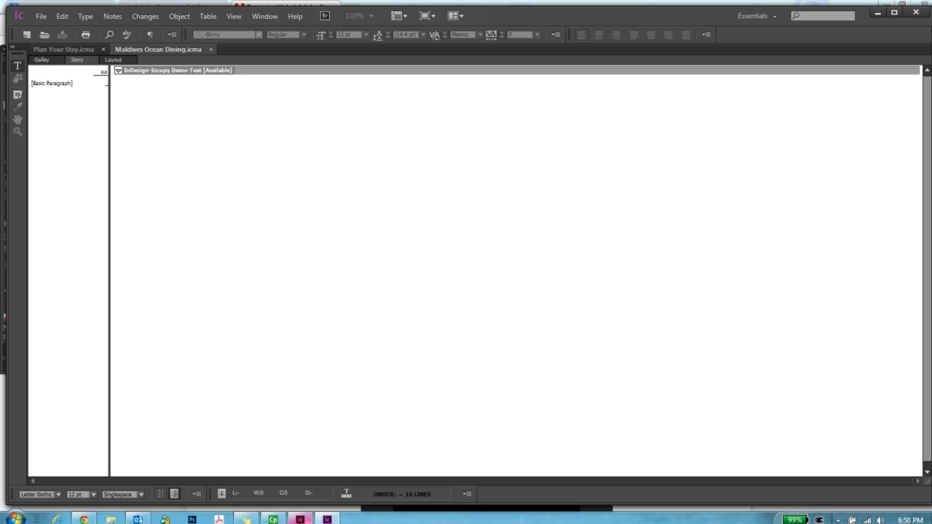
# Step: Check out the empty Maldives Ocean Dining story so its status becomes Editing
pyautogui.click(299, 519)
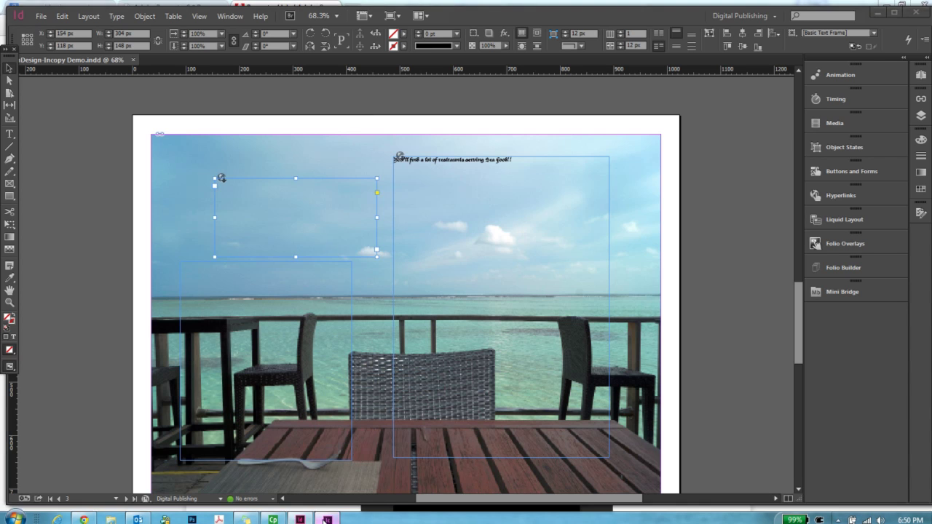
pyautogui.hotkey('alt', 'Tab')
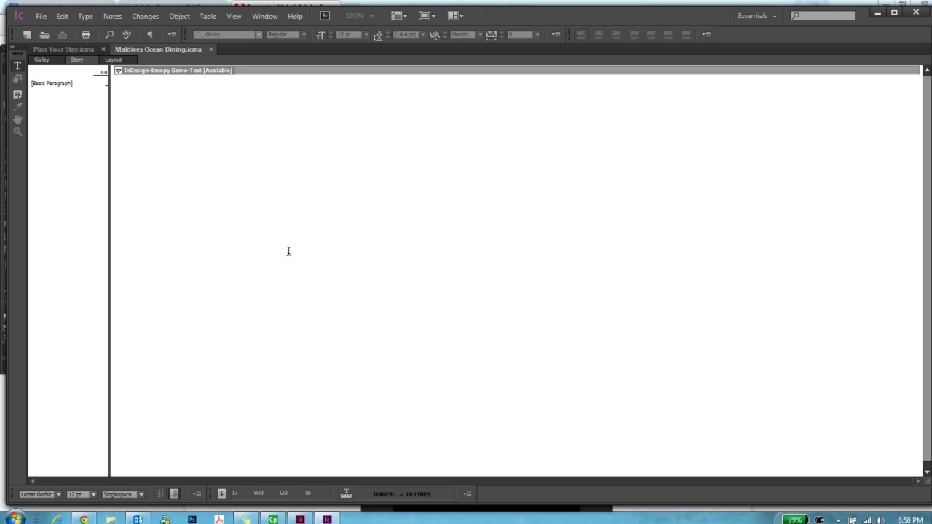
pyautogui.click(288, 251)
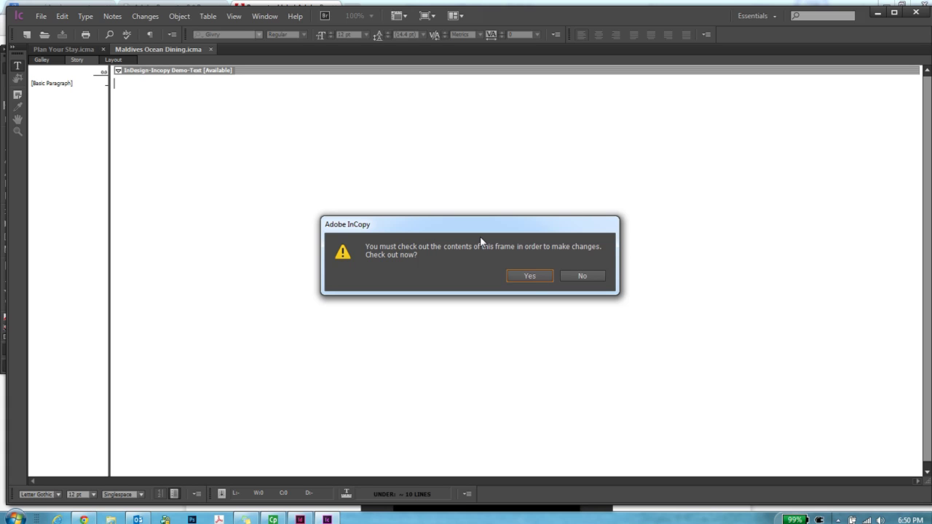
pyautogui.click(531, 276)
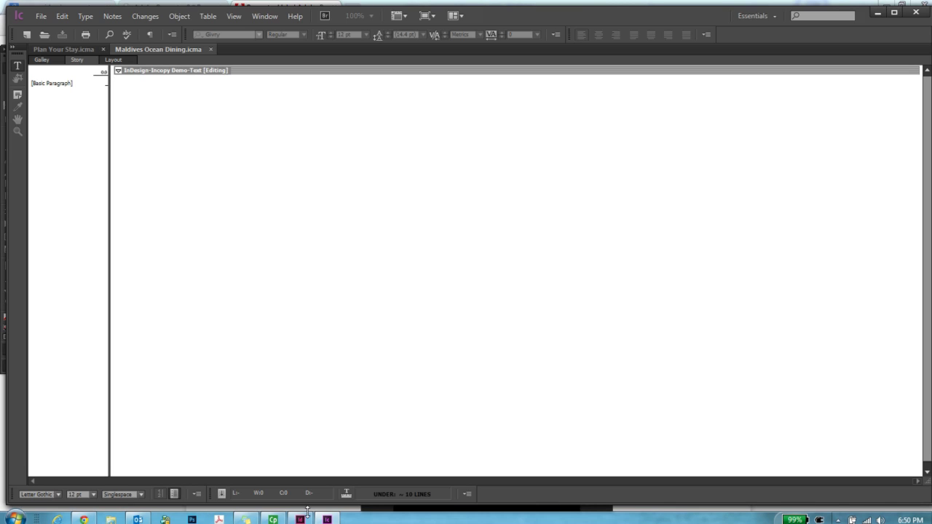
# Step: Glance at the InDesign layout, then return to the empty dining story in InCopy
pyautogui.hotkey('alt', 'Tab')
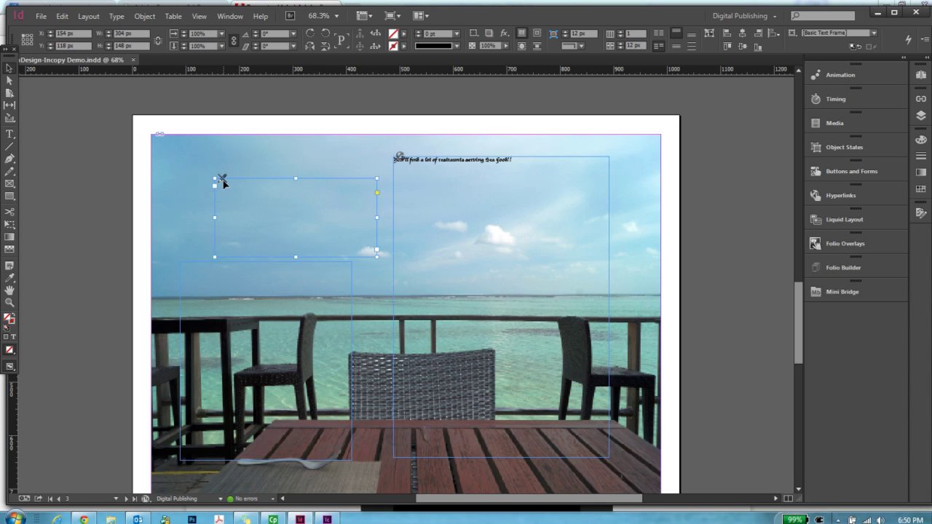
pyautogui.moveTo(224, 183)
pyautogui.hotkey('alt', 'Tab')
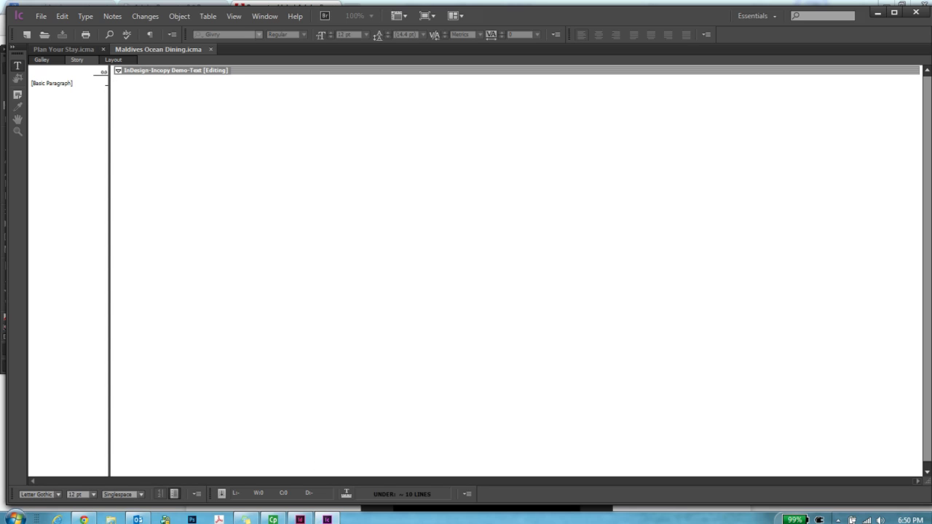
# Step: Type 'There are several great Dinining Options in Maldives!!!' and check the story in
pyautogui.write('There are sev')
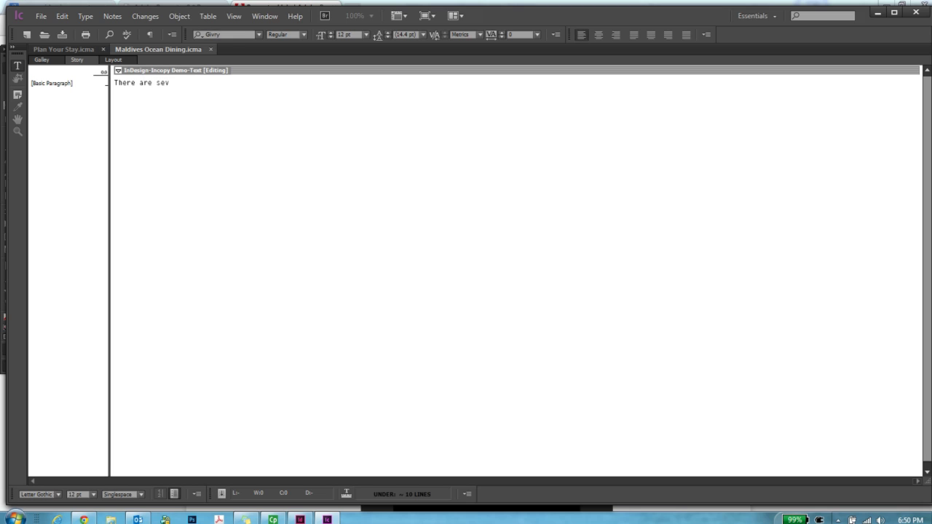
pyautogui.write('eral great Dinining Options')
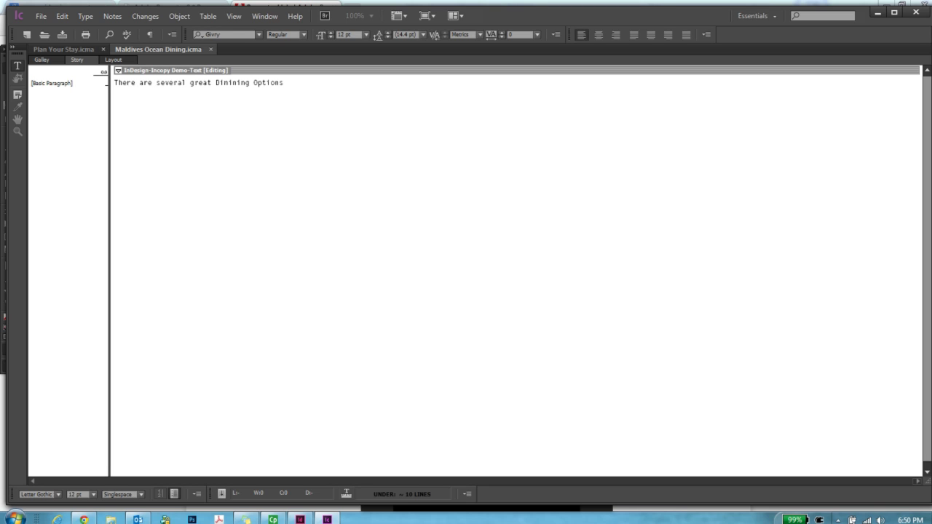
pyautogui.write(' in Maldives!!!')
pyautogui.click(41, 16)
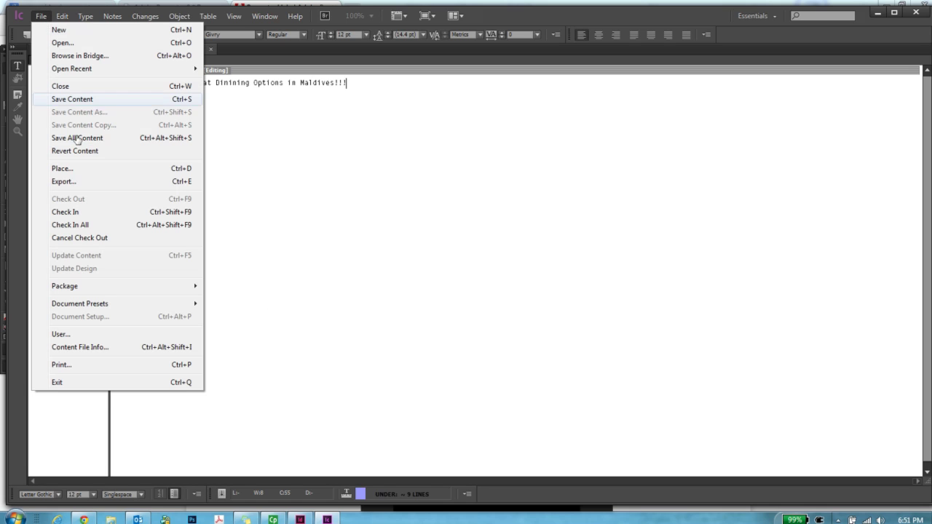
pyautogui.click(77, 213)
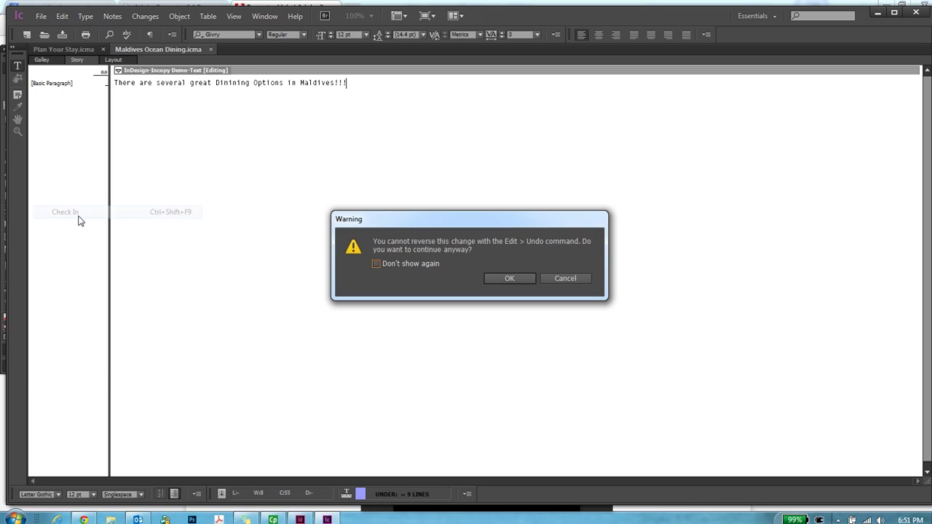
pyautogui.click(509, 279)
# Step: Update the dining frame's content to pull in the latest InCopy text
pyautogui.click(299, 519)
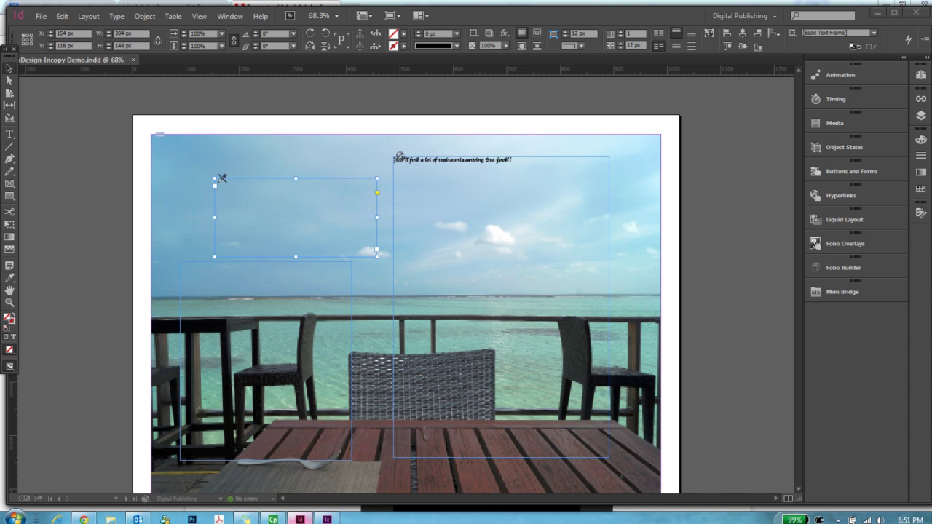
pyautogui.rightClick(321, 185)
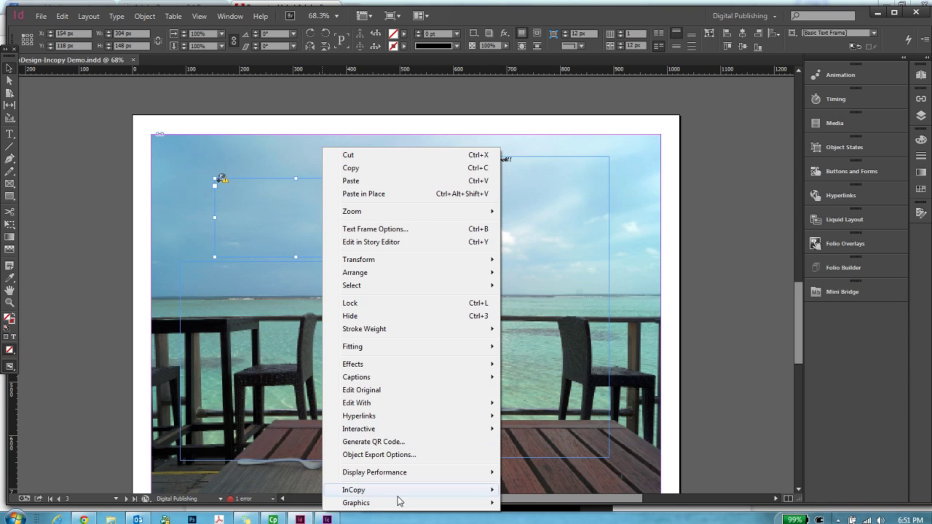
pyautogui.moveTo(402, 495)
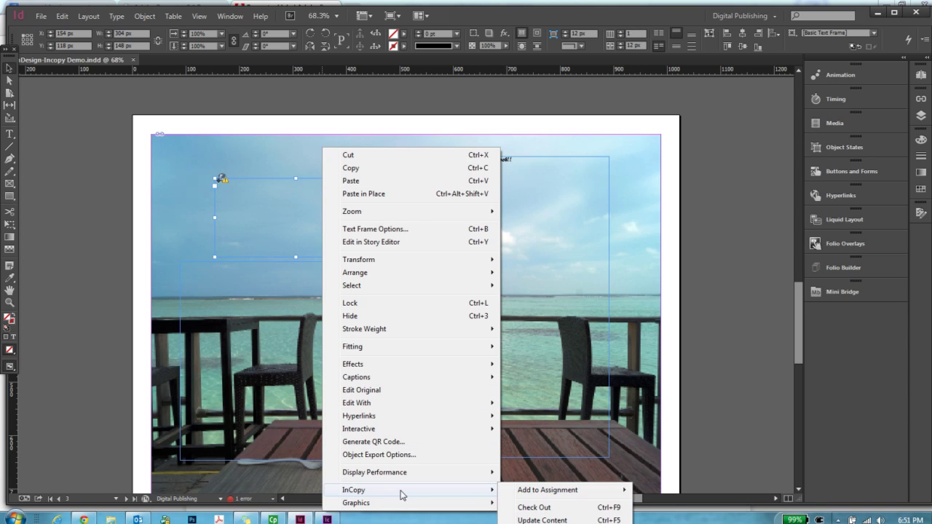
pyautogui.click(554, 520)
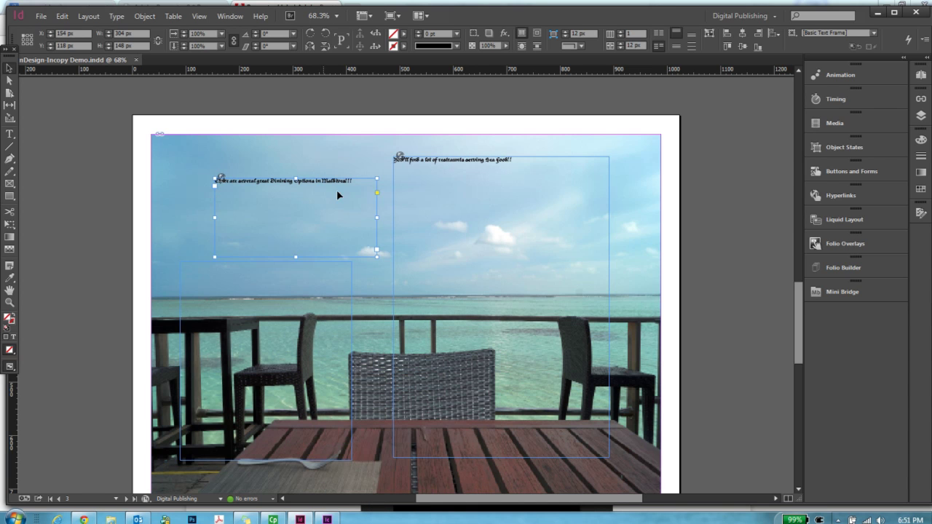
# Step: Check out the dining story for editing in the InDesign layout
pyautogui.doubleClick(357, 186)
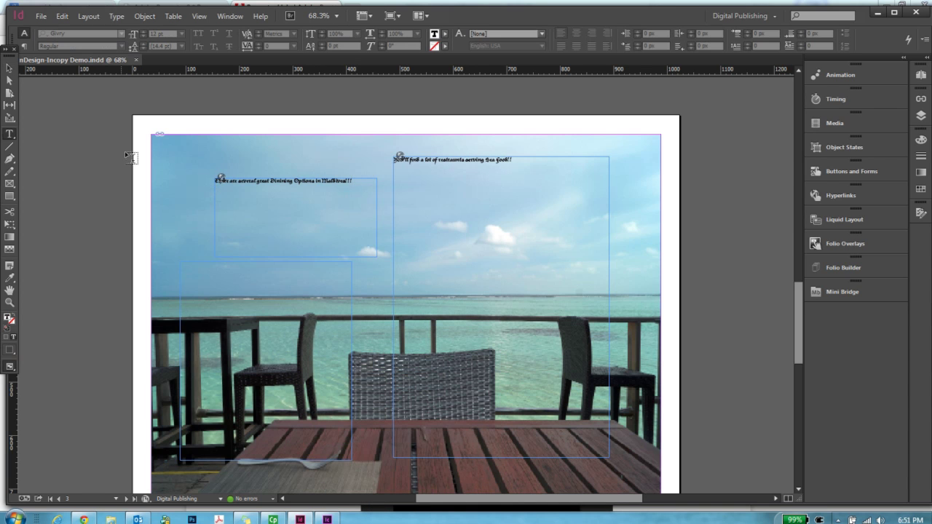
pyautogui.tripleClick(217, 180)
pyautogui.click(276, 238)
pyautogui.rightClick(215, 230)
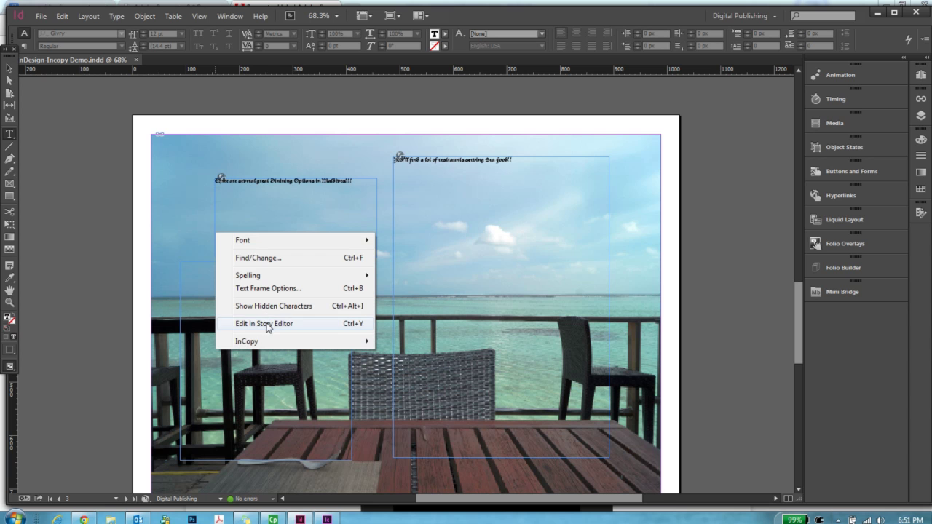
pyautogui.moveTo(268, 342)
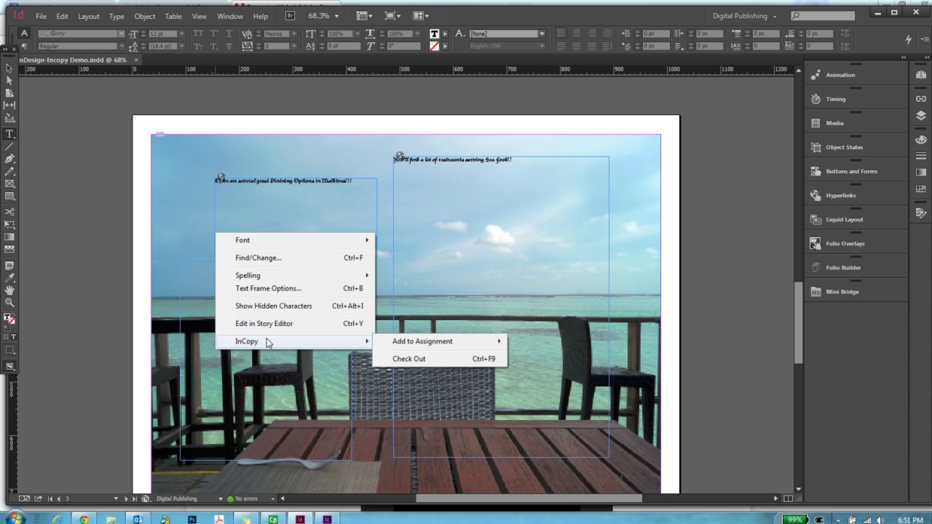
pyautogui.click(408, 359)
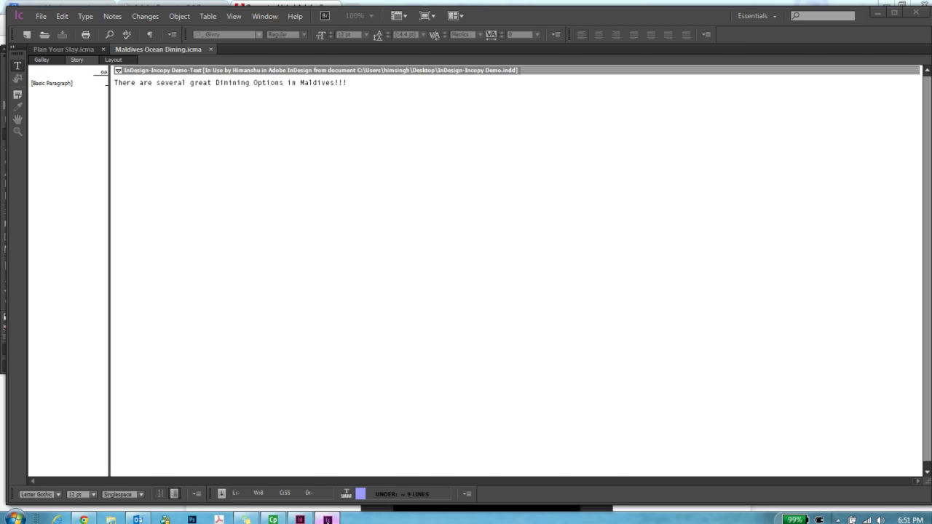
pyautogui.click(300, 519)
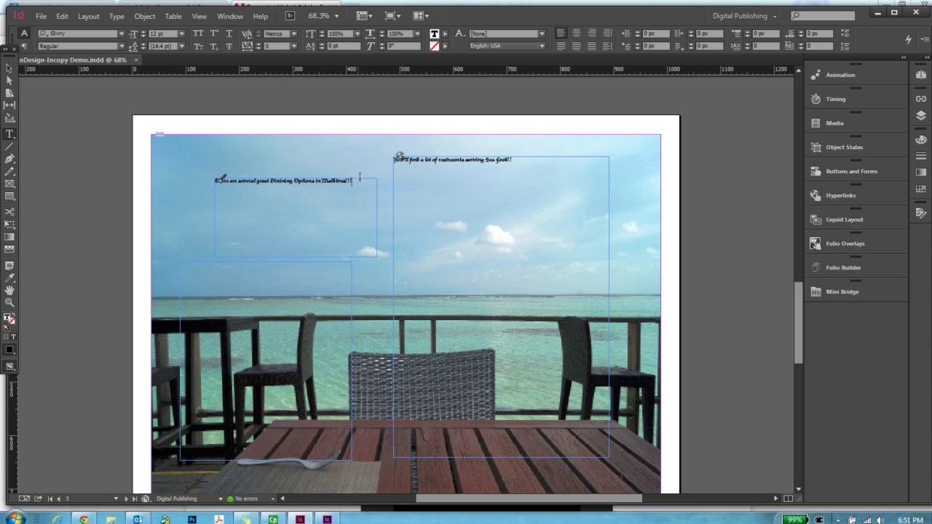
# Step: Set the dining sentence in the Engravers MT font
pyautogui.moveTo(361, 179); pyautogui.dragTo(99, 166)
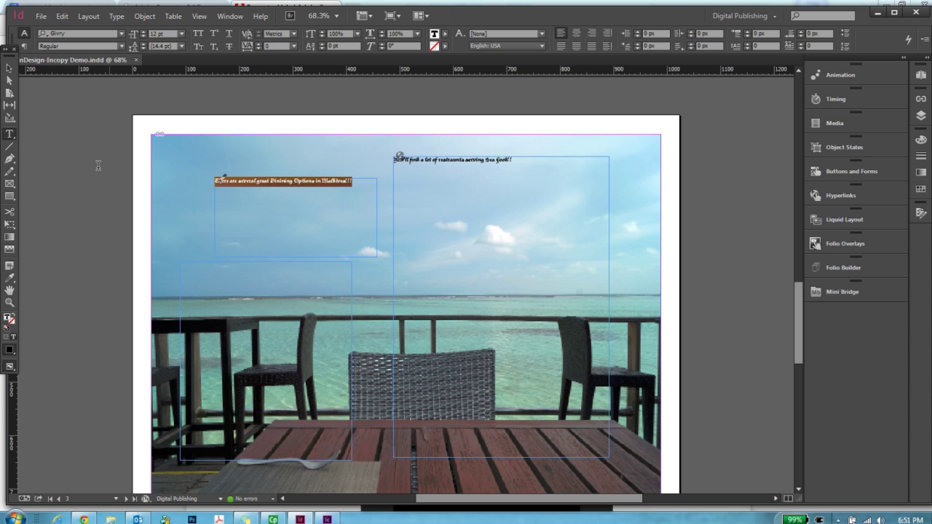
pyautogui.click(123, 33)
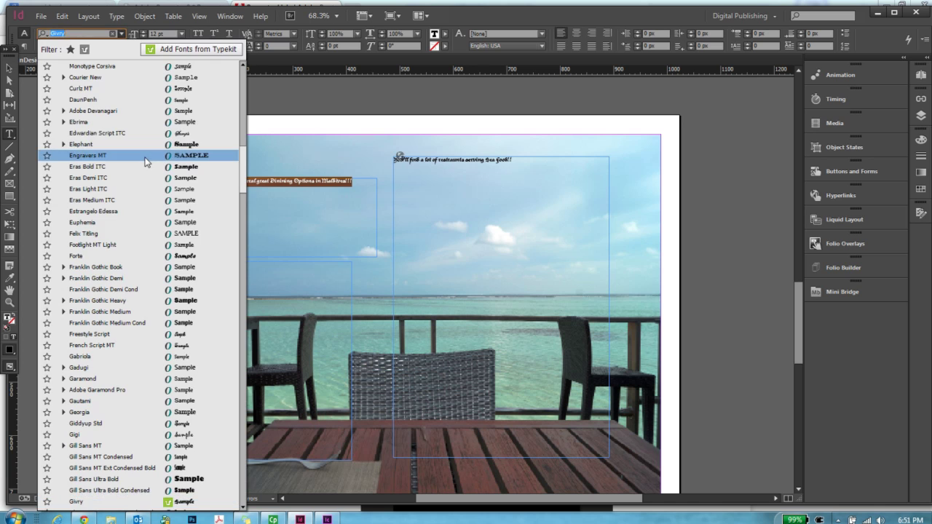
pyautogui.click(144, 162)
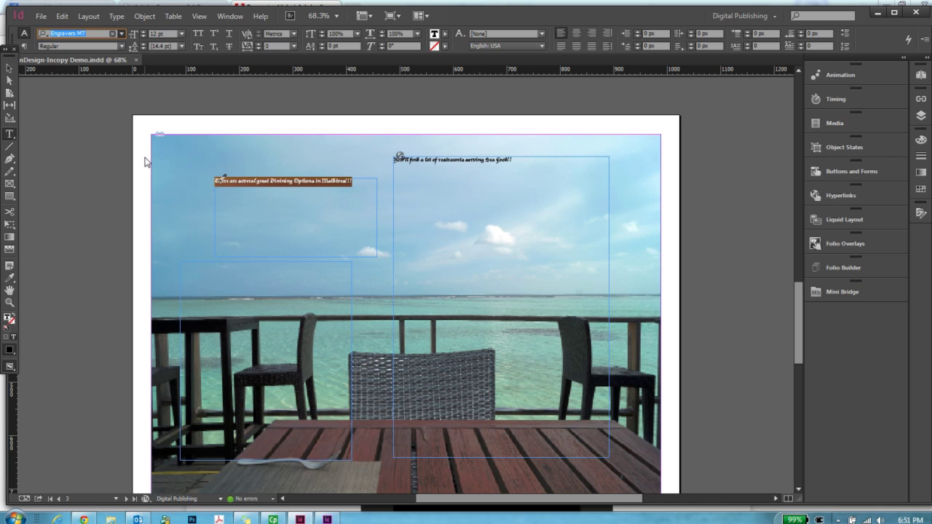
pyautogui.click(272, 203)
# Step: Cancel the dining story's InCopy check-out and confirm the release
pyautogui.rightClick(253, 179)
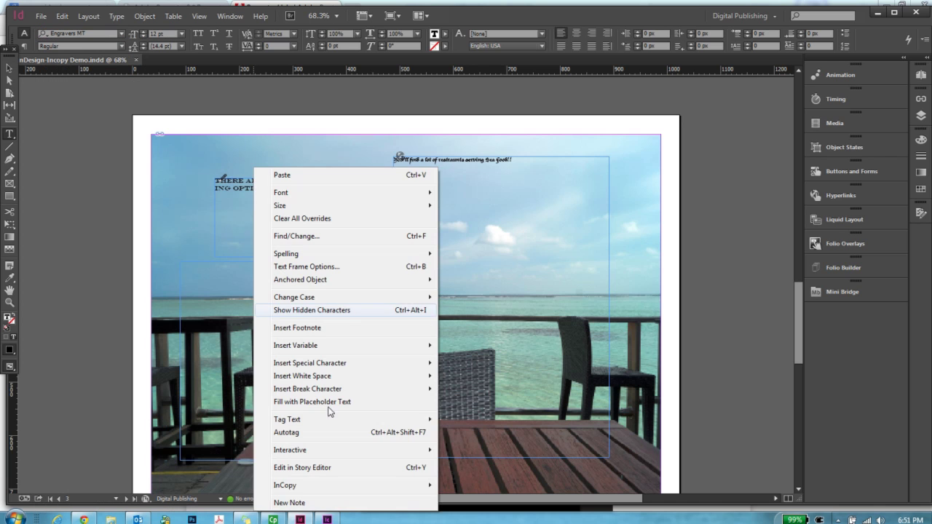
pyautogui.moveTo(358, 485)
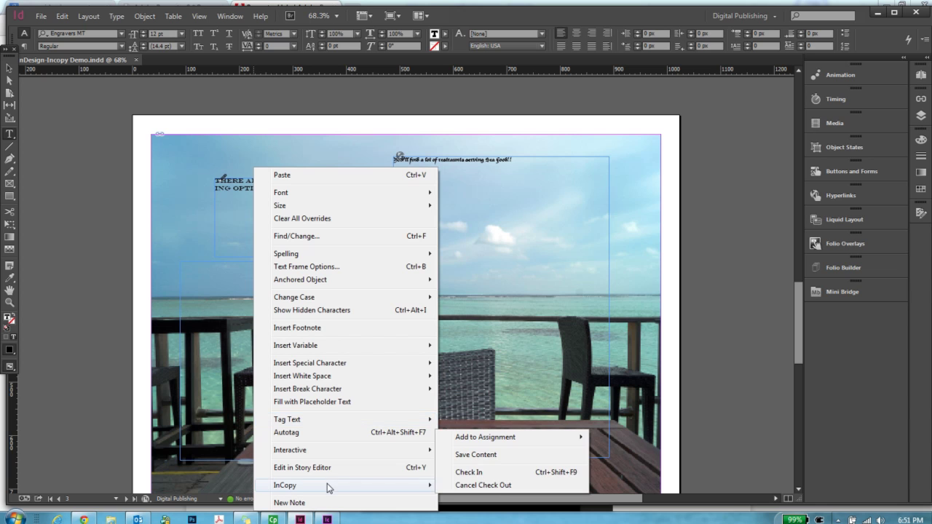
pyautogui.click(503, 486)
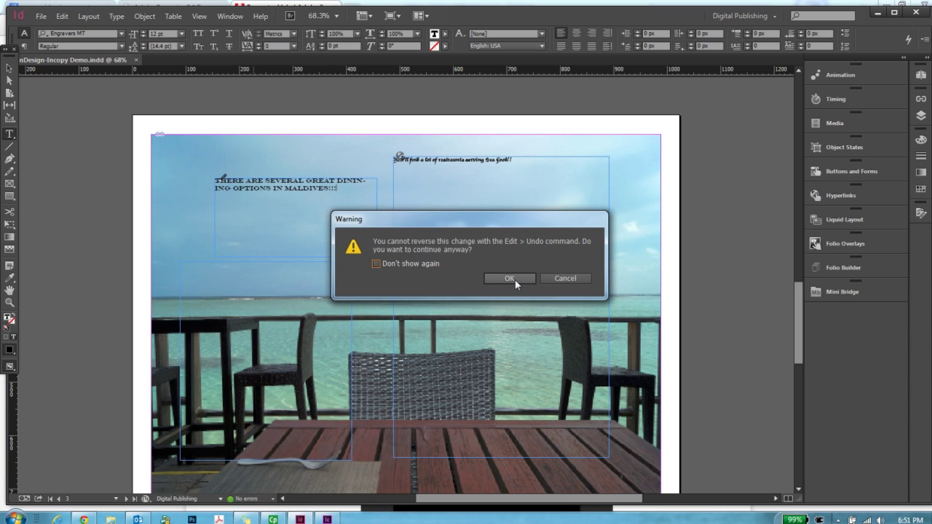
pyautogui.click(510, 279)
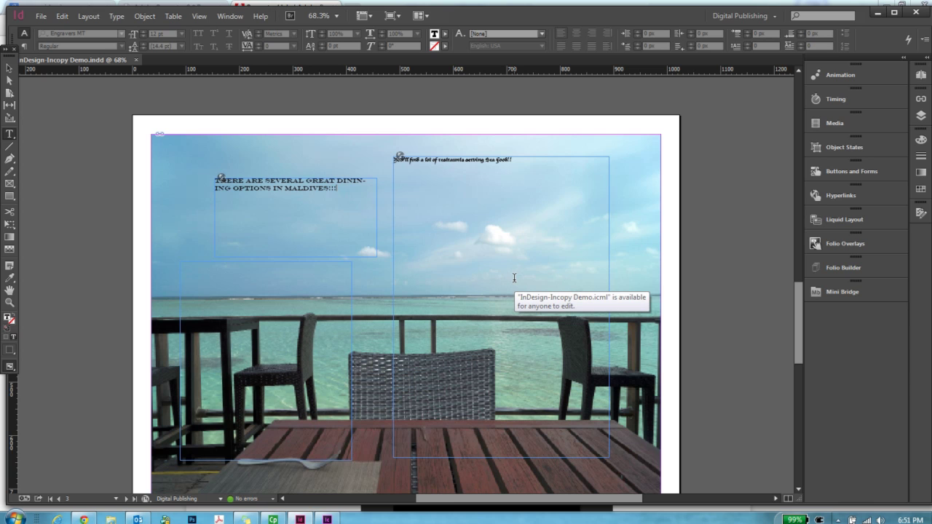